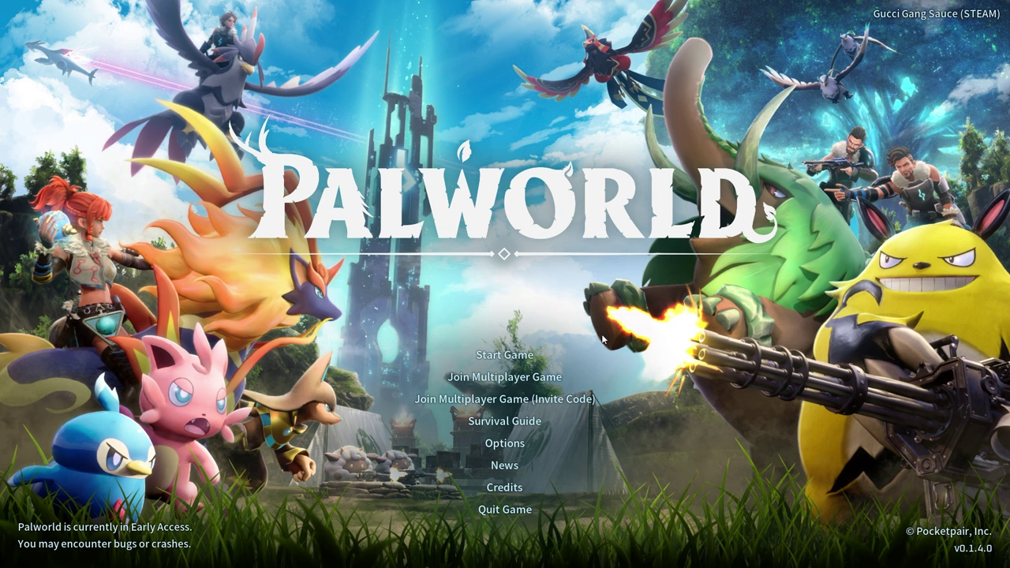
- Switch to File Explorer and check that the display of hidden items is enabled in the user folder
{"action": "key", "text": "alt+Tab"}
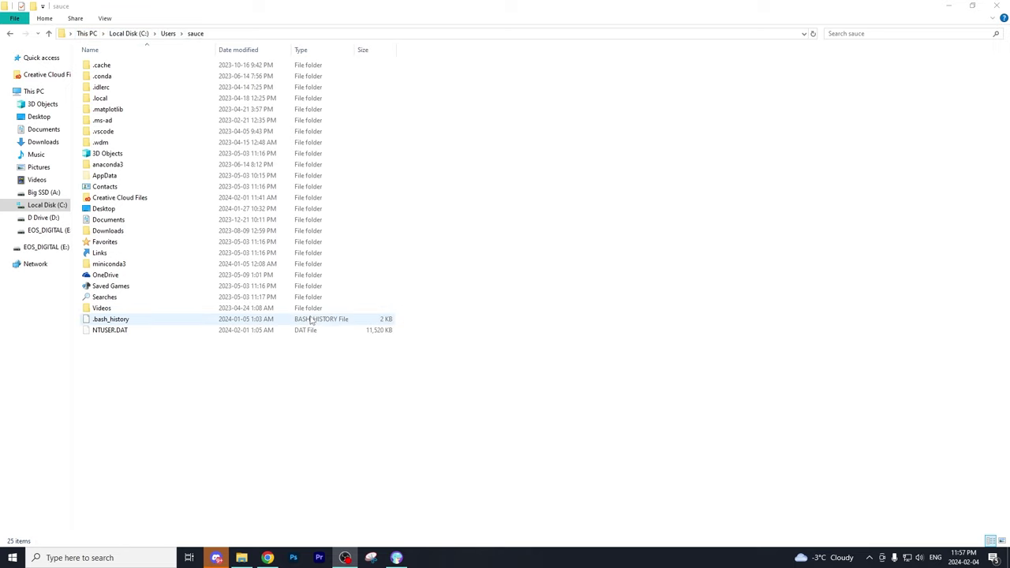
{"action": "left_click", "coordinate": [105, 18]}
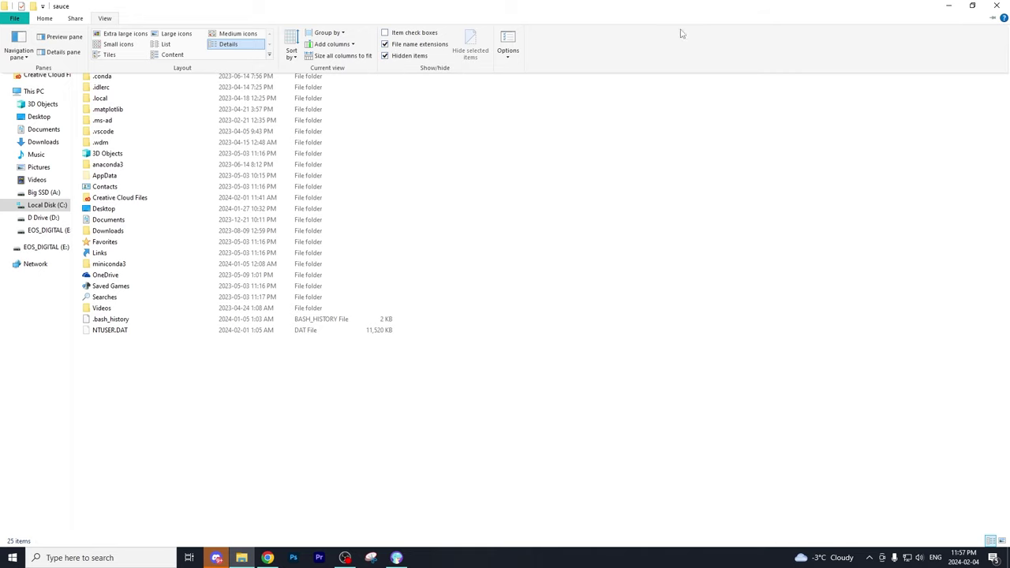
{"action": "left_click", "coordinate": [709, 144]}
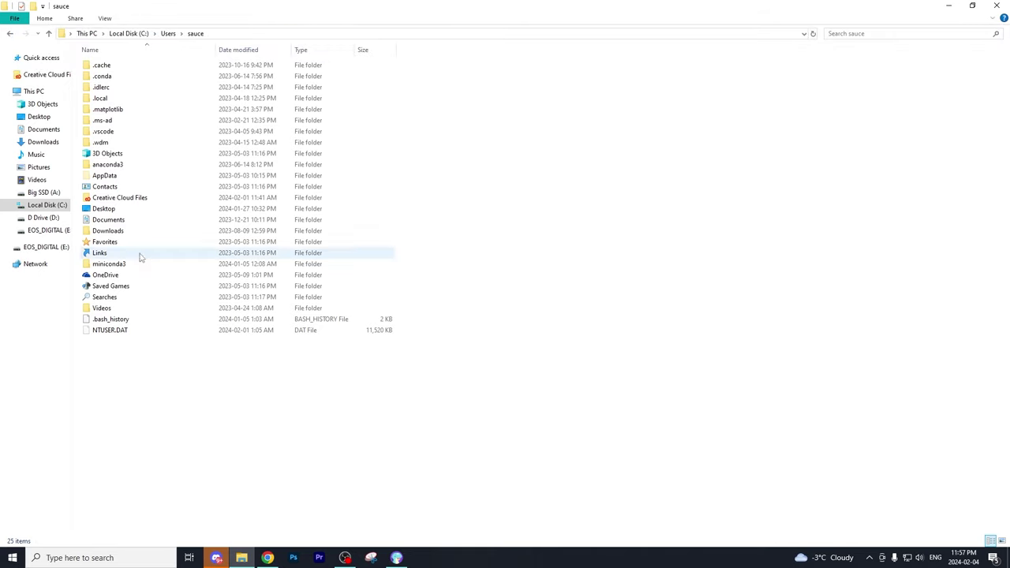
- Open the Palworld SaveGames folder by going through AppData, Local, Pal and Saved
{"action": "double_click", "coordinate": [116, 177]}
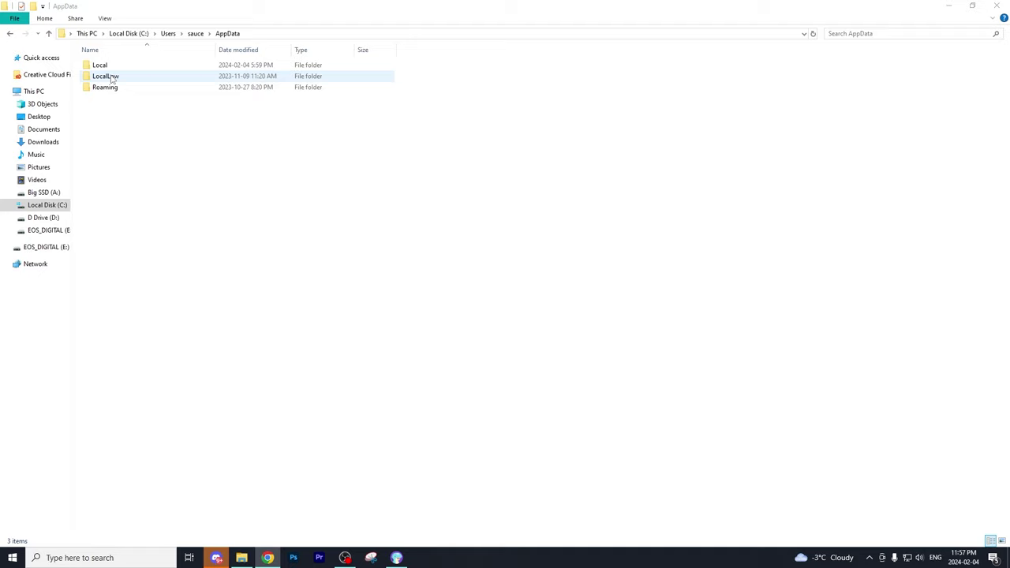
{"action": "double_click", "coordinate": [117, 67]}
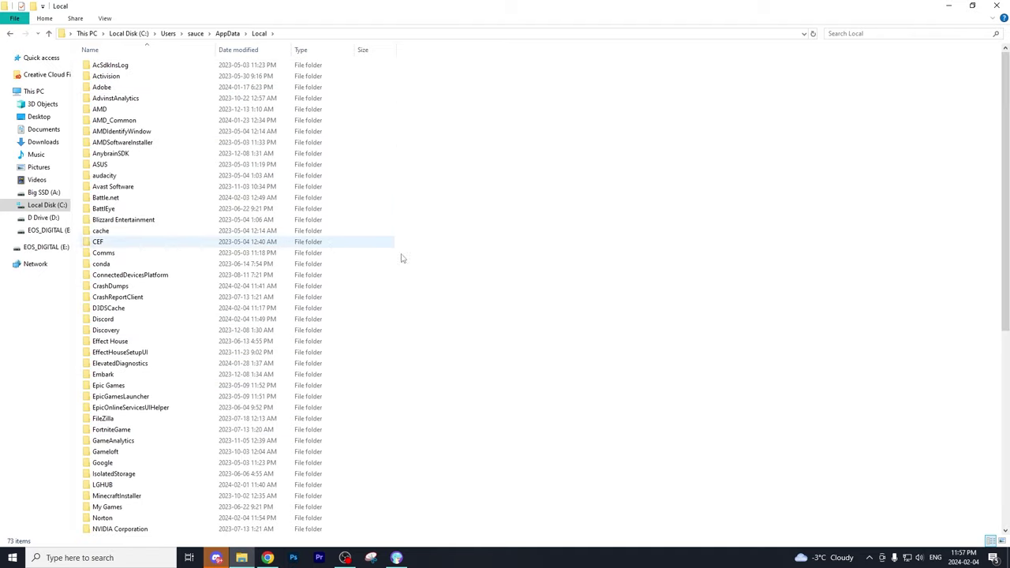
{"action": "left_click_drag", "start_coordinate": [1006, 109], "coordinate": [1001, 235]}
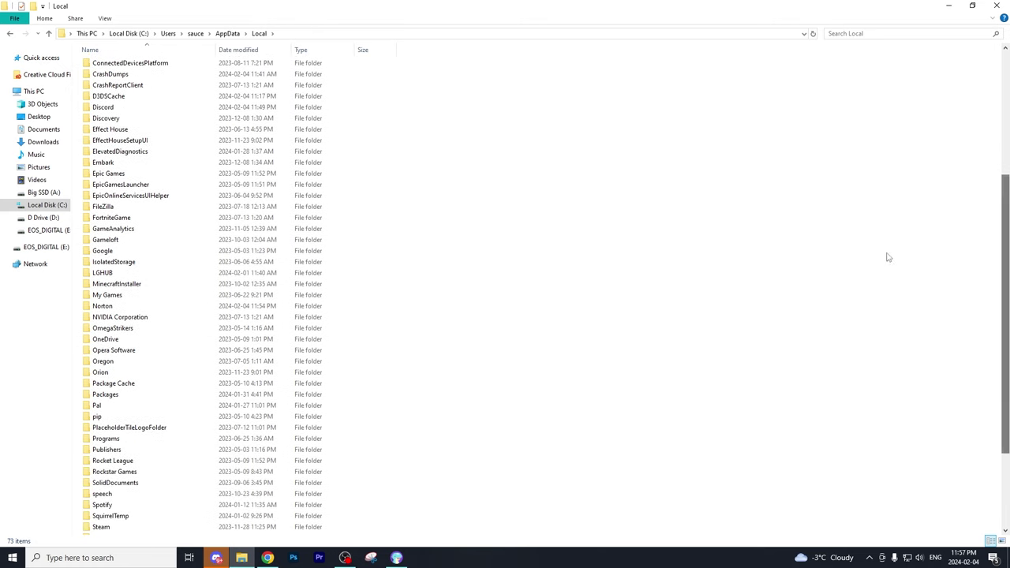
{"action": "double_click", "coordinate": [139, 407]}
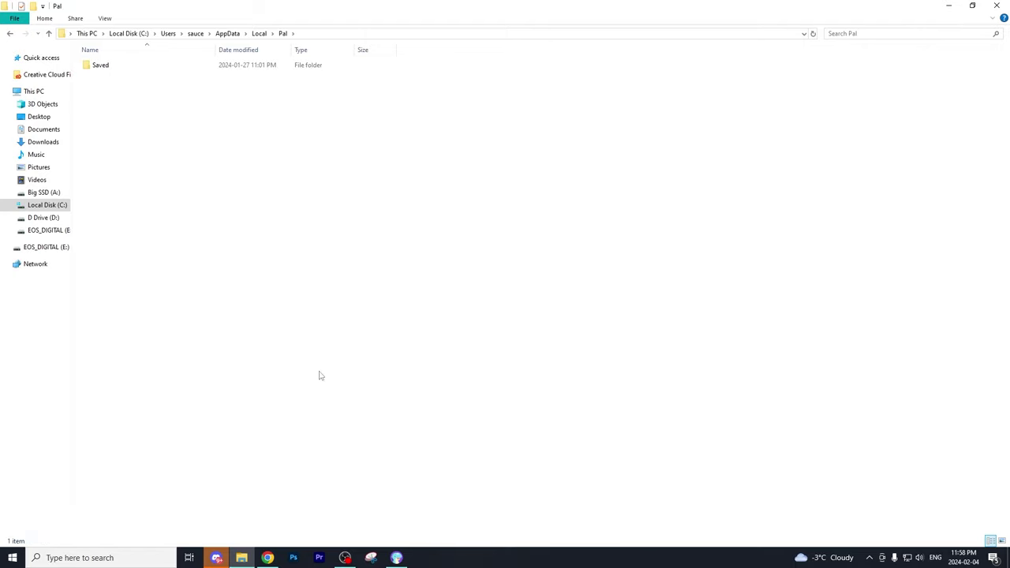
{"action": "double_click", "coordinate": [126, 71]}
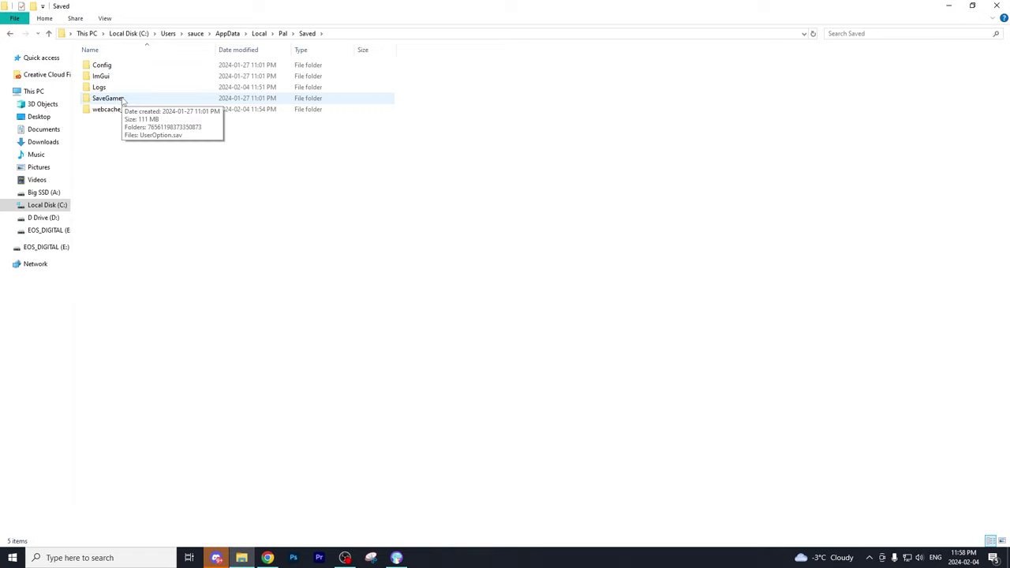
{"action": "double_click", "coordinate": [123, 99]}
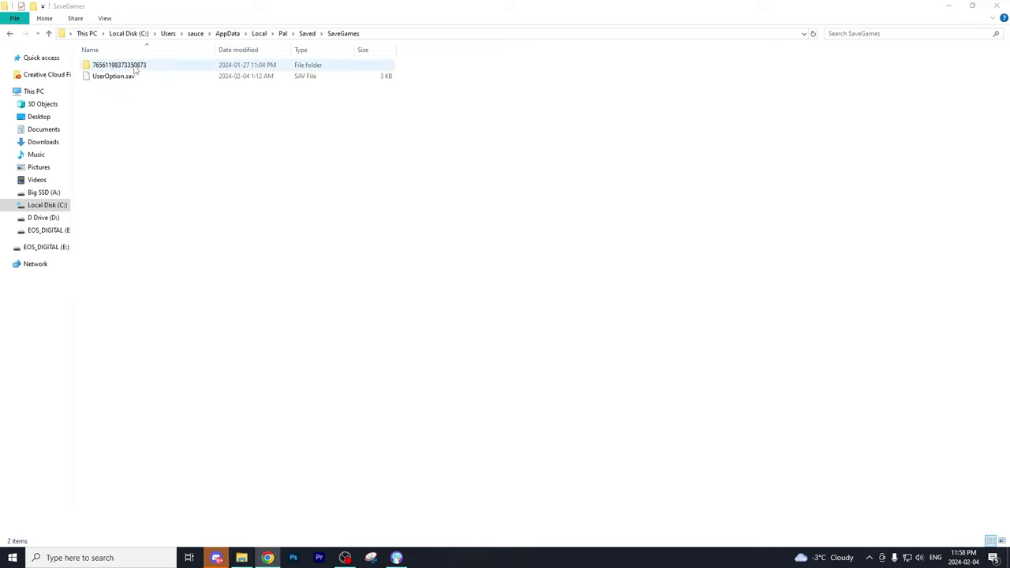
- Look into the numbered account folder within SaveGames and return to SaveGames
{"action": "double_click", "coordinate": [128, 68]}
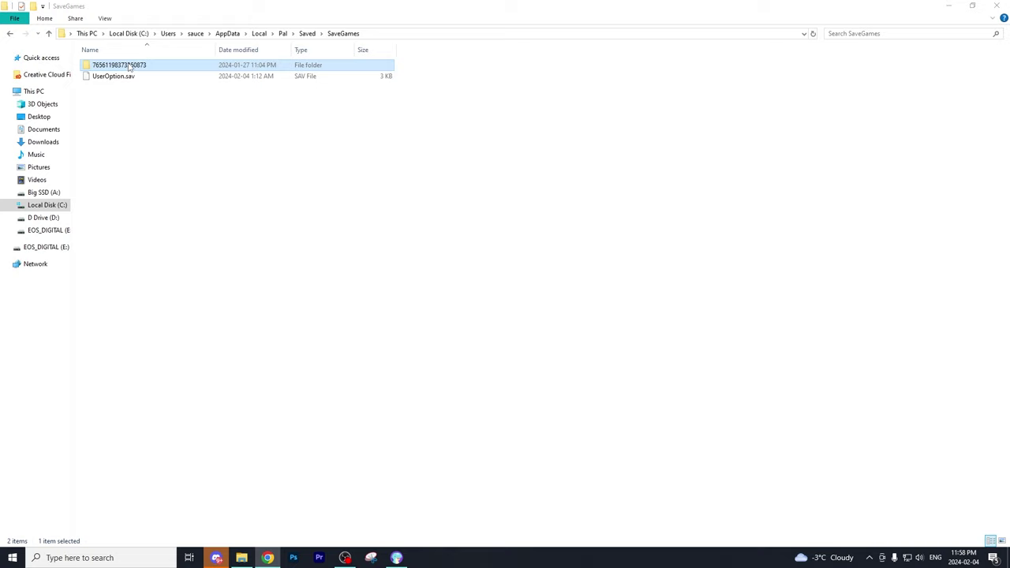
{"action": "left_click", "coordinate": [341, 36]}
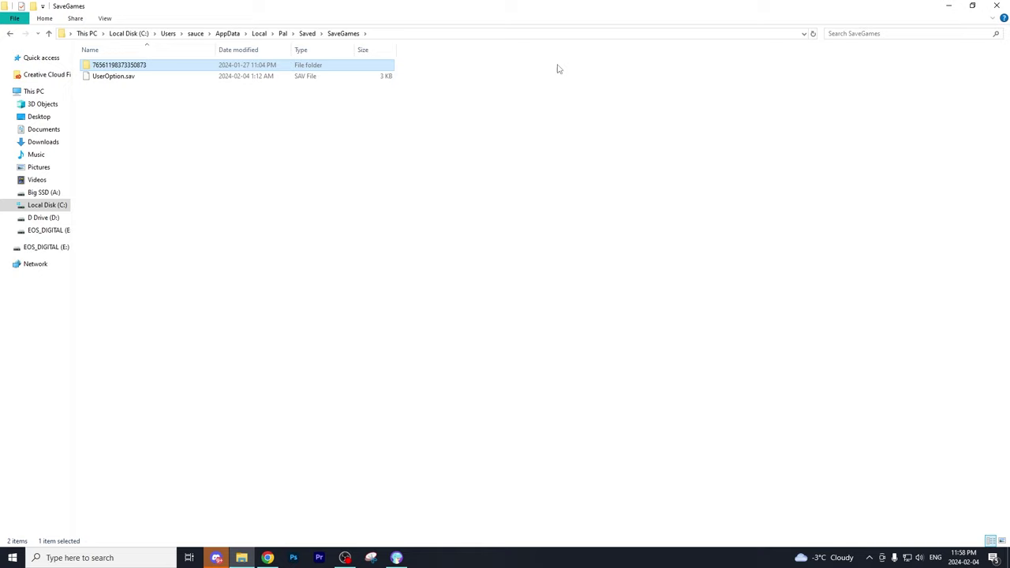
{"action": "left_click", "coordinate": [182, 95]}
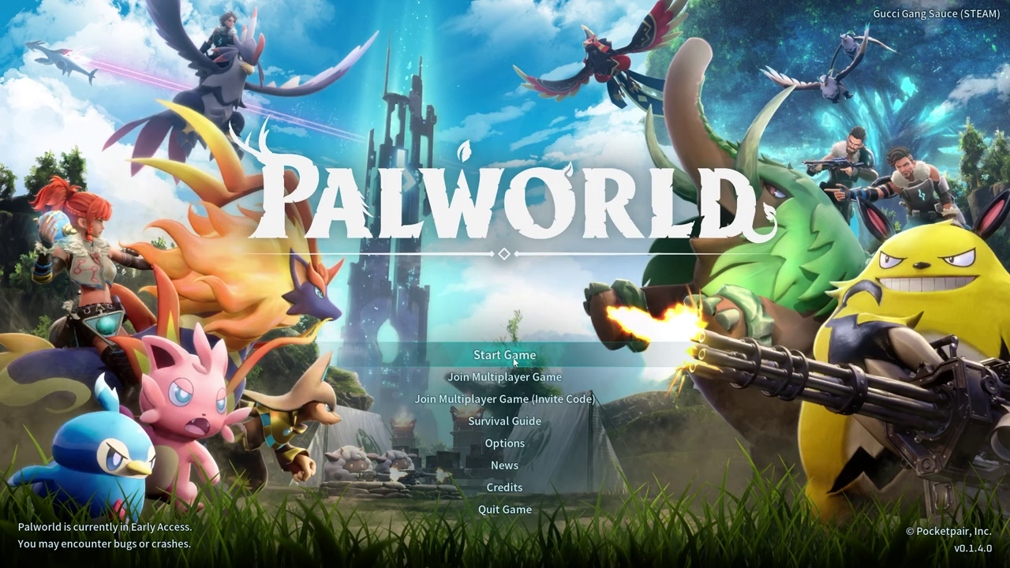
- Switch to Palworld to view its list of saved worlds, and return to the account folder in File Explorer
{"action": "left_click", "coordinate": [514, 362]}
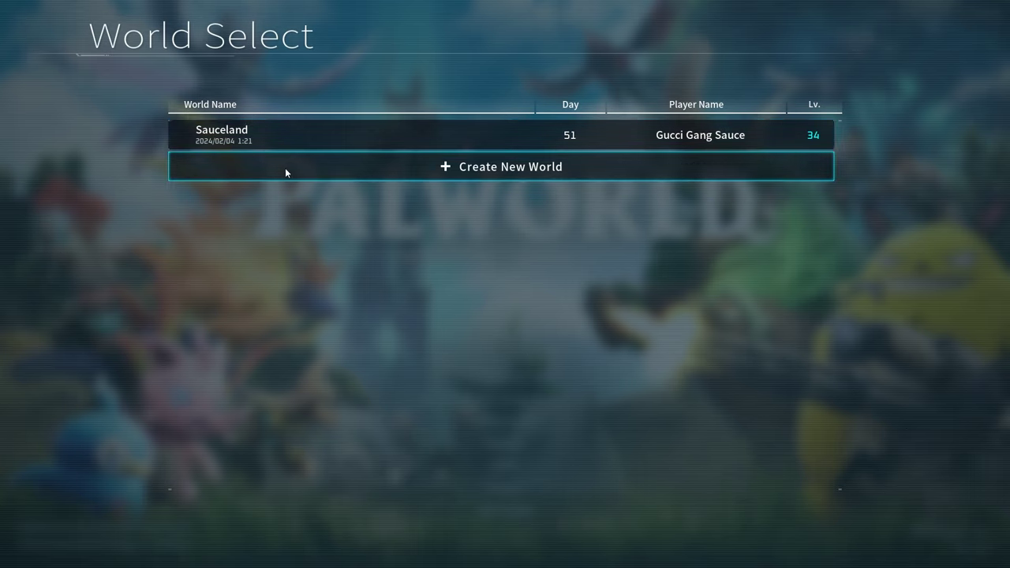
{"action": "right_click", "coordinate": [241, 67]}
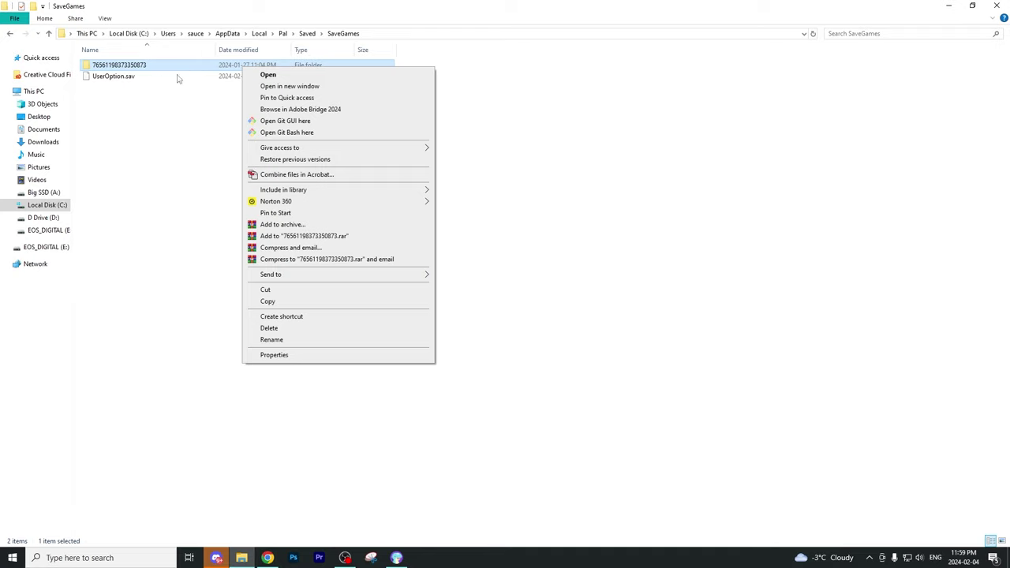
{"action": "left_click", "coordinate": [226, 71]}
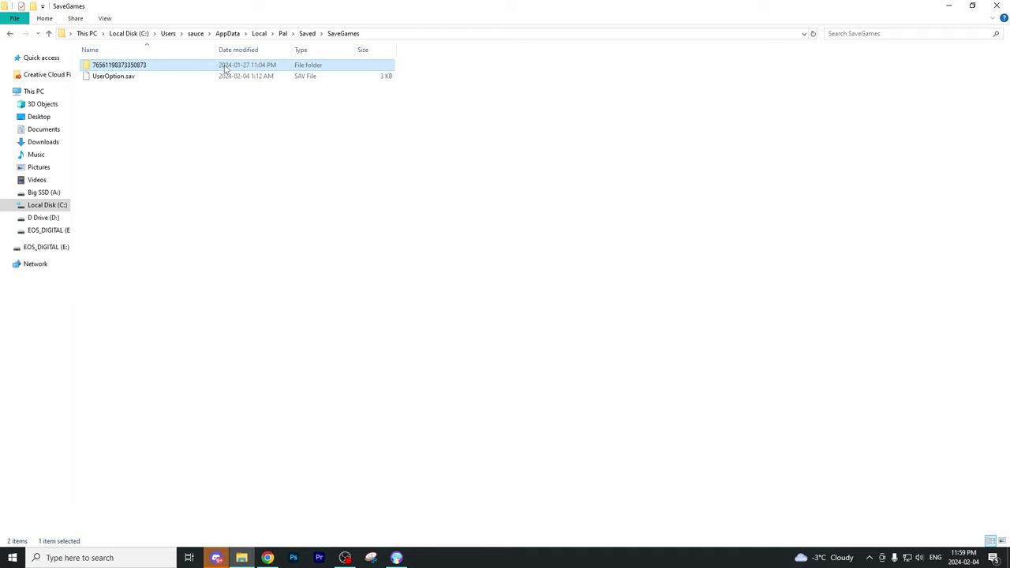
- From SaveGames, open the account folder, its world save folder, the backup folder and the local folder
{"action": "key", "text": "Down"}
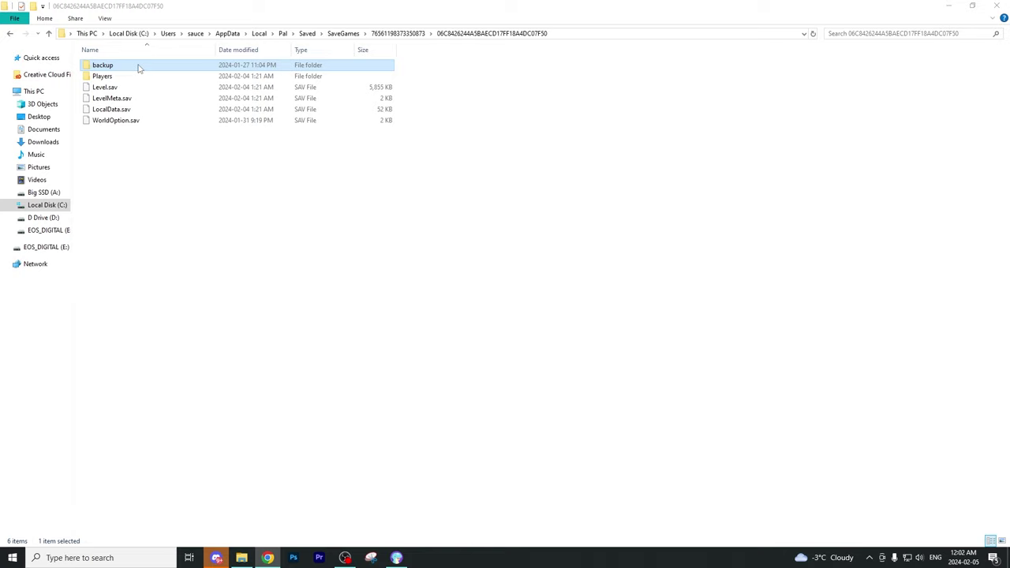
{"action": "key", "text": "alt+Up"}
{"action": "key", "text": "alt+Up"}
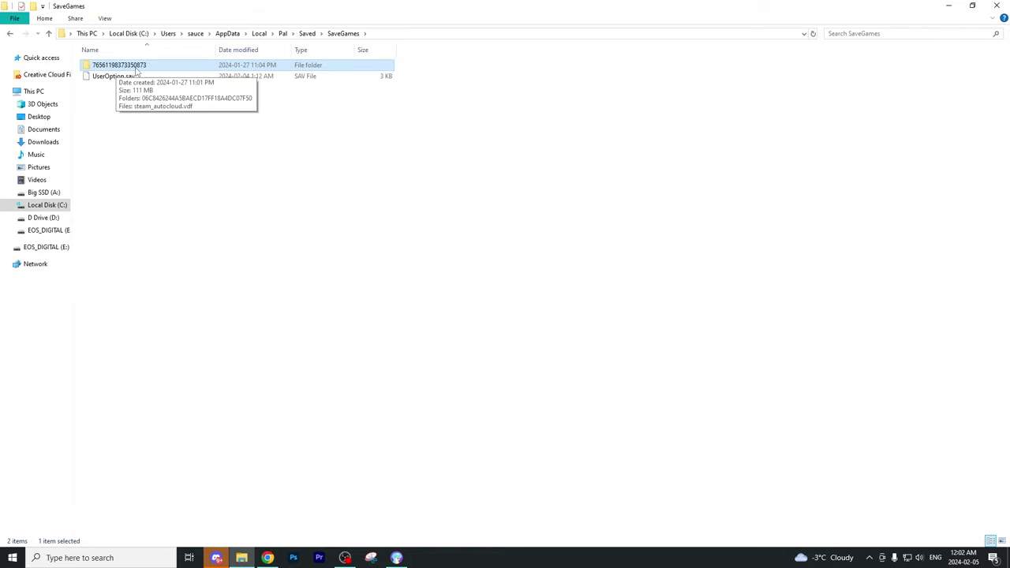
{"action": "double_click", "coordinate": [135, 70]}
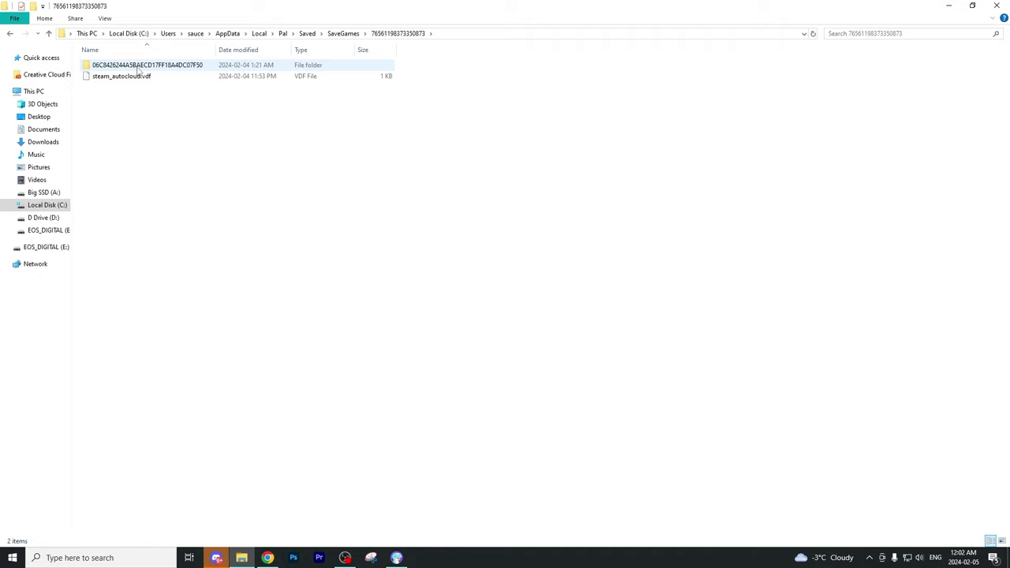
{"action": "double_click", "coordinate": [137, 69]}
{"action": "double_click", "coordinate": [129, 69]}
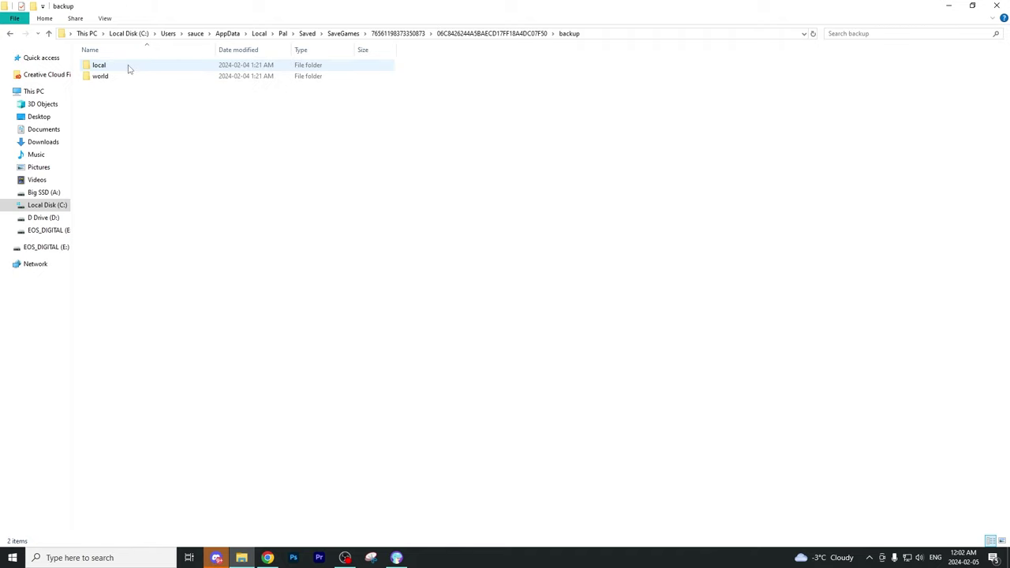
{"action": "double_click", "coordinate": [129, 68]}
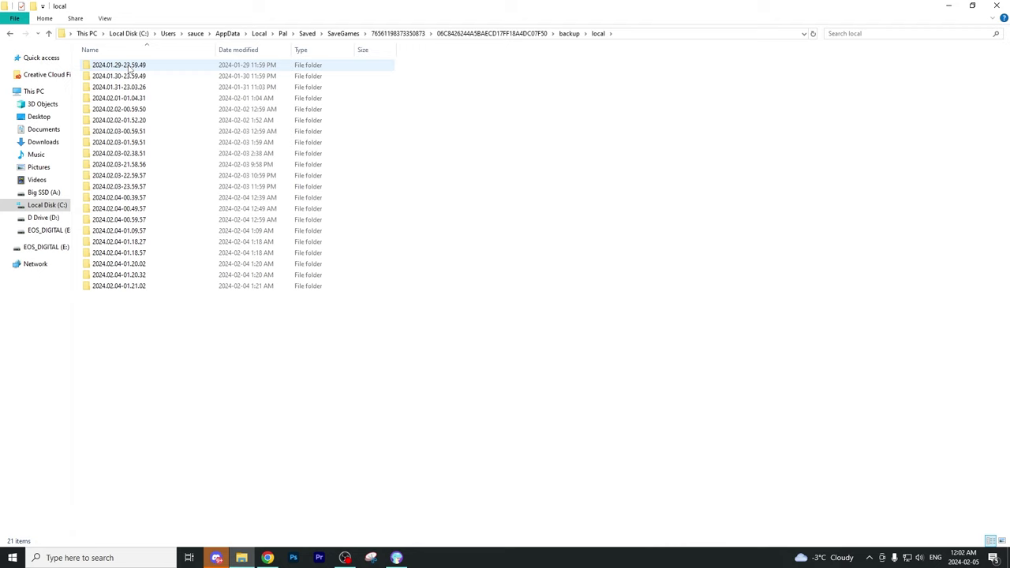
- Examine the dated local backups, look inside 2024.02.04-01.21.02 and return to the local folder
{"action": "left_click_drag", "start_coordinate": [115, 411], "coordinate": [126, 58]}
{"action": "left_click", "coordinate": [208, 318]}
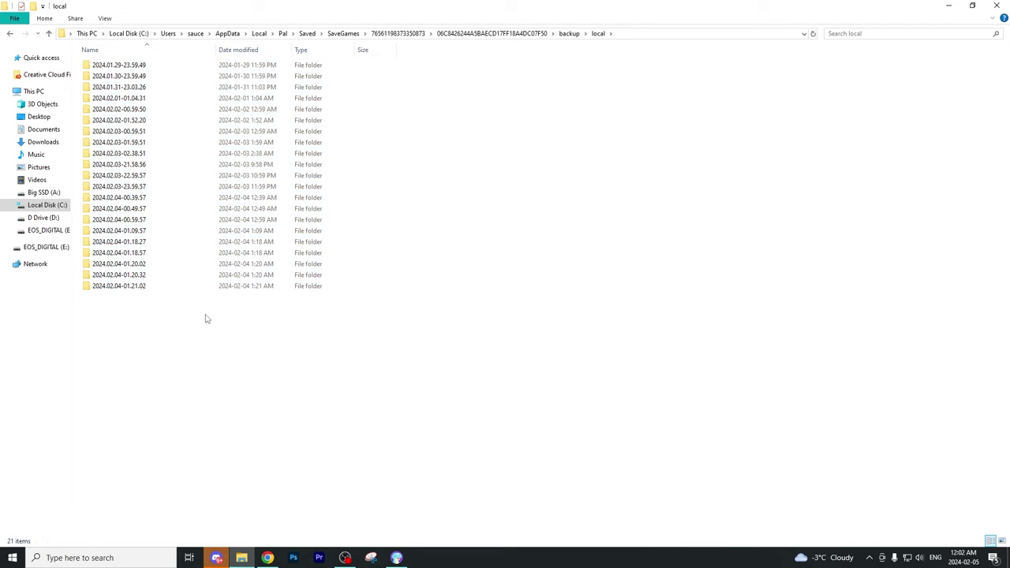
{"action": "double_click", "coordinate": [139, 288]}
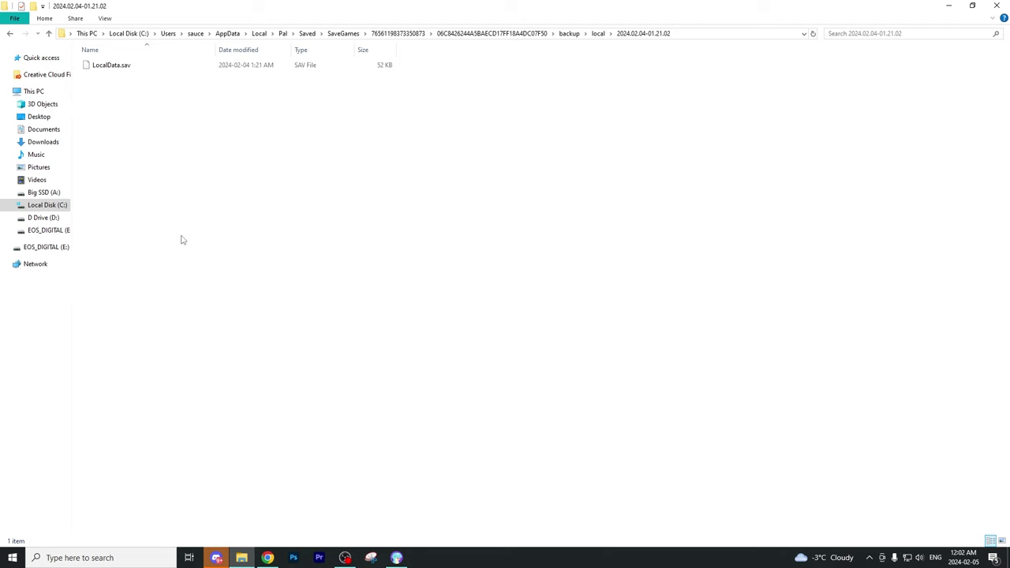
{"action": "left_click", "coordinate": [596, 32]}
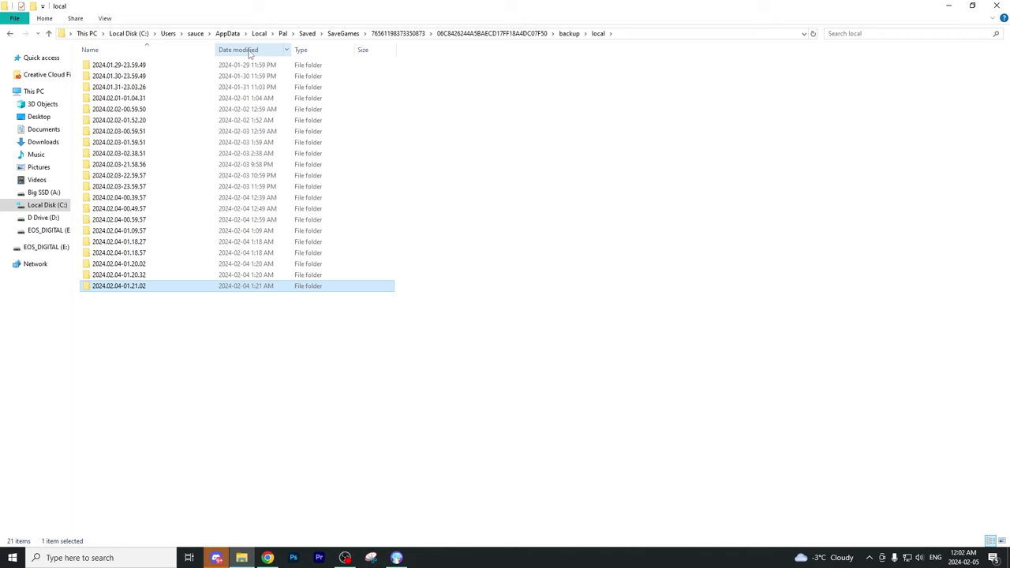
- Sort the local backups by date modified with the newest first and open the folder 2024.02.04-01.21.02
{"action": "left_click", "coordinate": [285, 51]}
{"action": "left_click", "coordinate": [265, 51]}
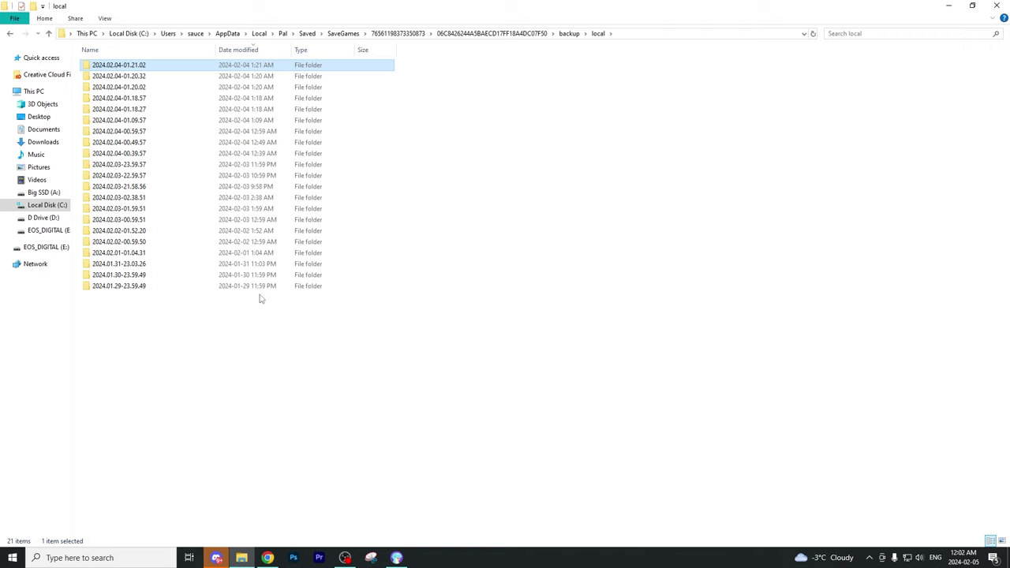
{"action": "left_click", "coordinate": [119, 75]}
{"action": "left_click", "coordinate": [129, 68]}
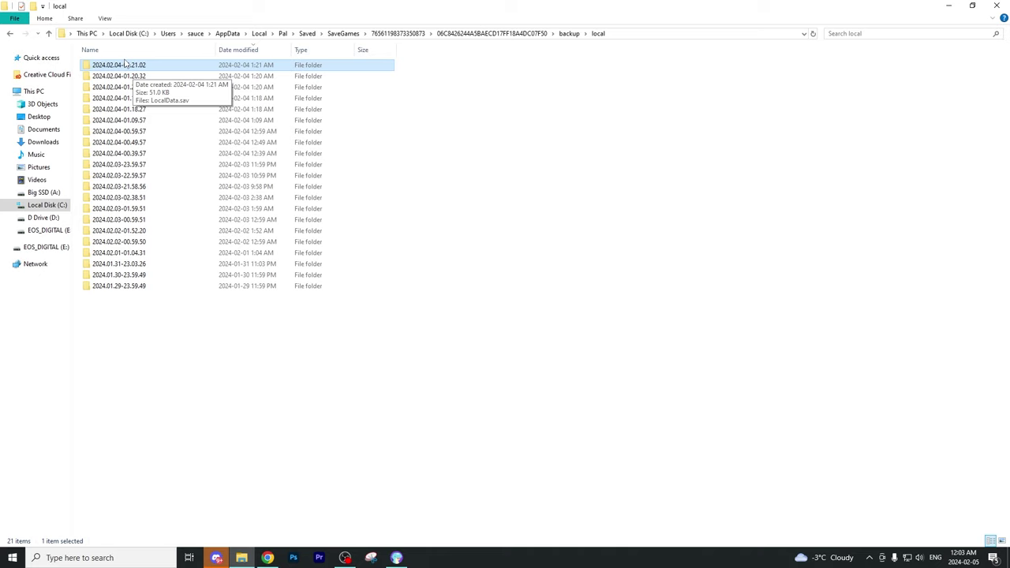
{"action": "double_click", "coordinate": [126, 64]}
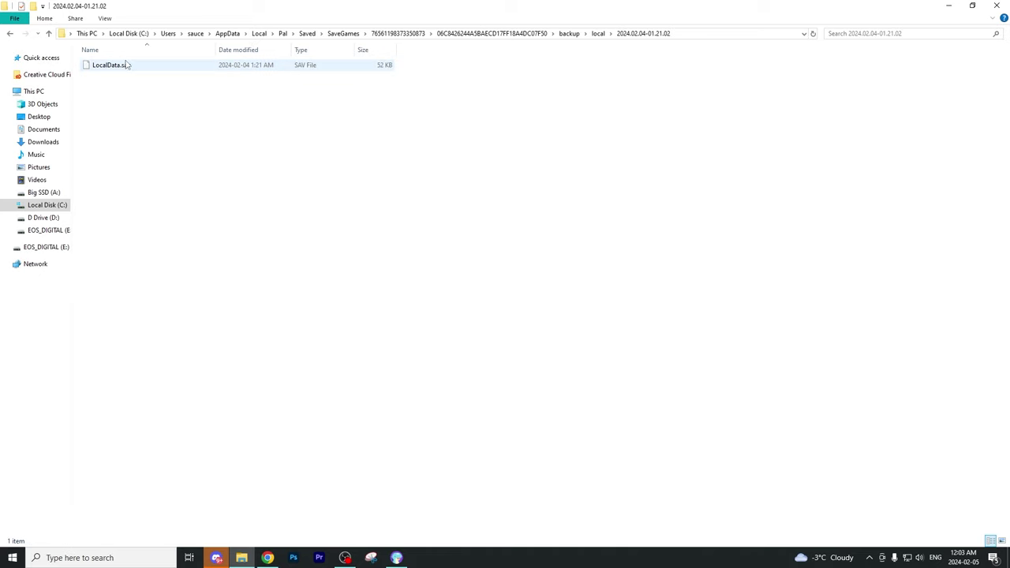
- Copy the LocalData.sav file from the 2024.02.04-01.21.02 backup
{"action": "right_click", "coordinate": [127, 65]}
{"action": "left_click", "coordinate": [178, 212]}
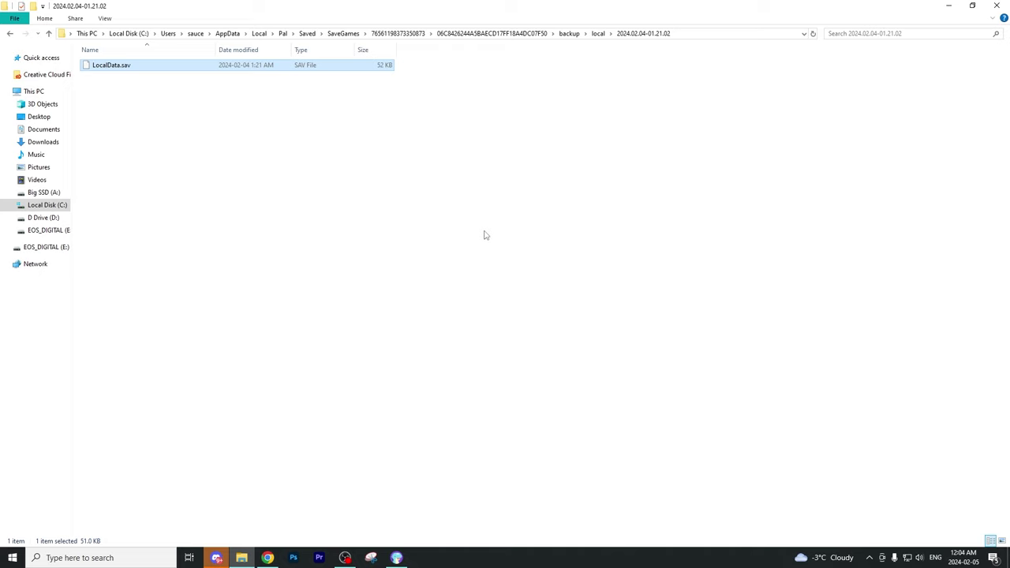
{"action": "key", "text": "alt+Tab"}
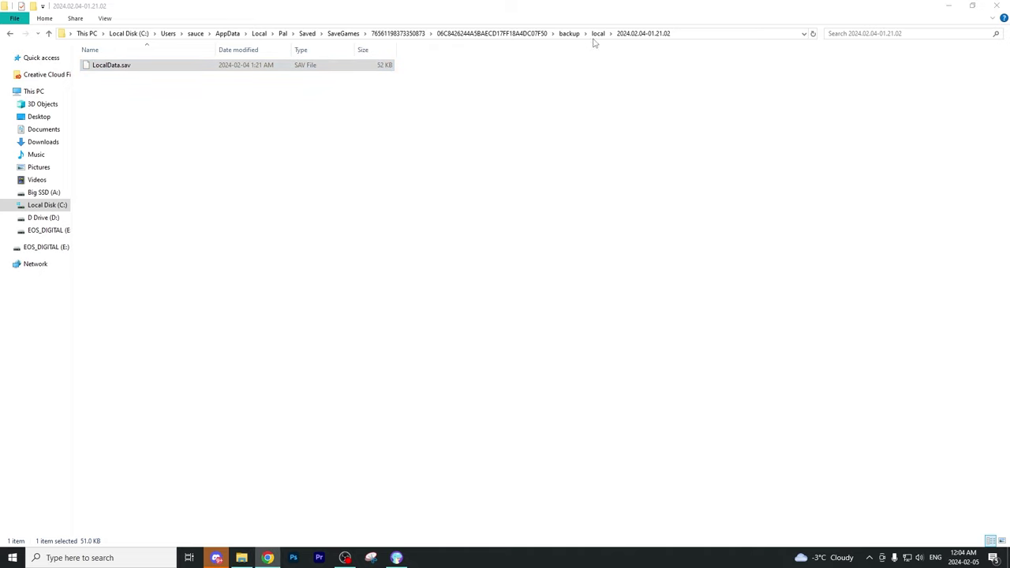
- Return to the world's main save folder and bring up the paste option for the copied file, dismissing it without pasting
{"action": "left_click", "coordinate": [598, 34]}
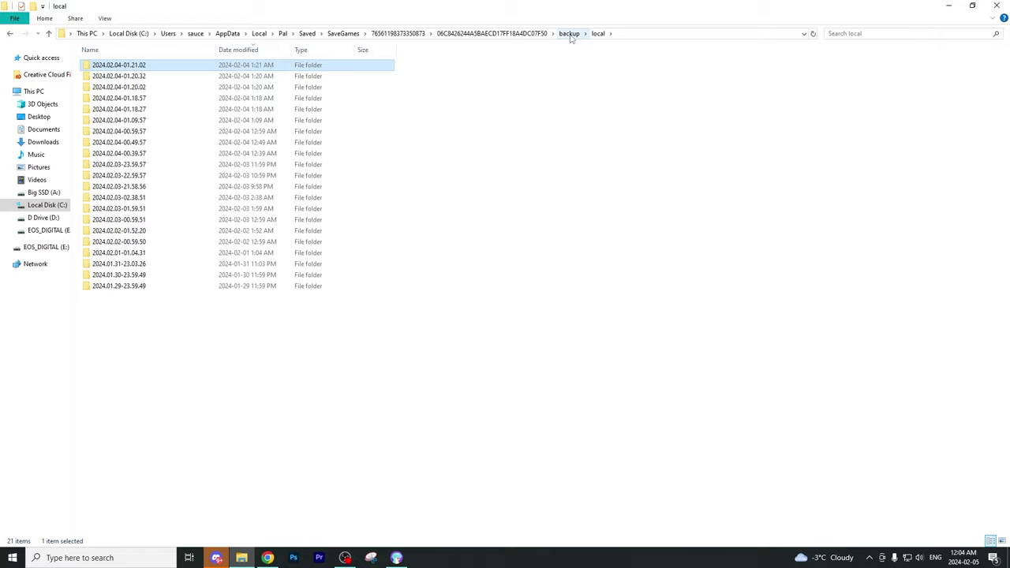
{"action": "left_click", "coordinate": [570, 33]}
{"action": "left_click", "coordinate": [521, 34]}
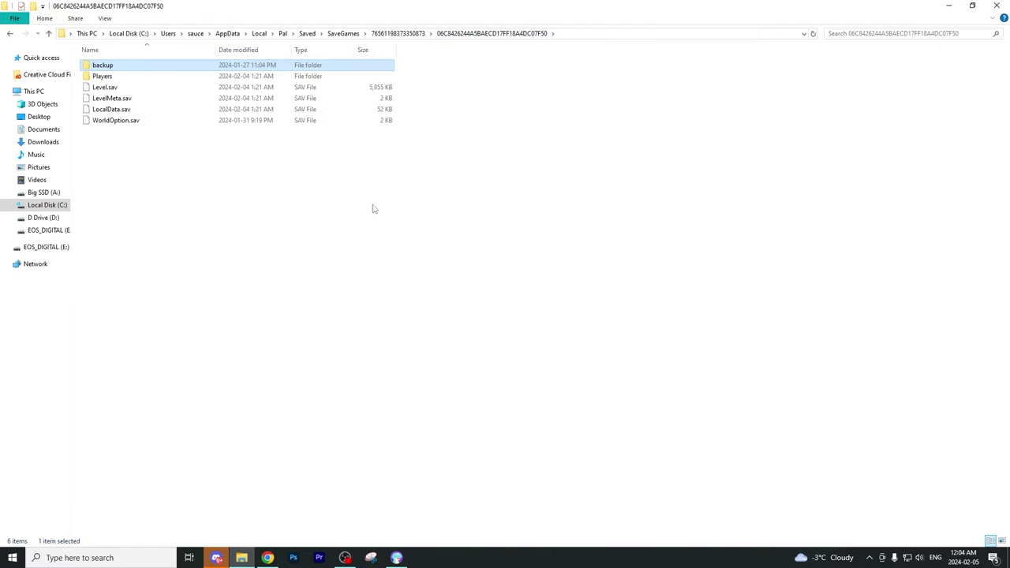
{"action": "right_click", "coordinate": [198, 161]}
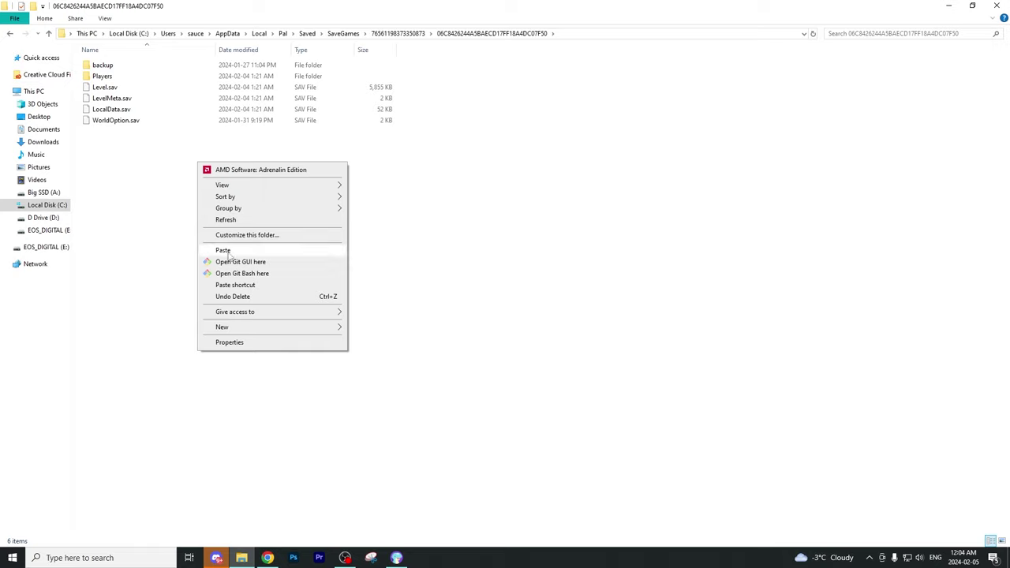
{"action": "left_click", "coordinate": [143, 214]}
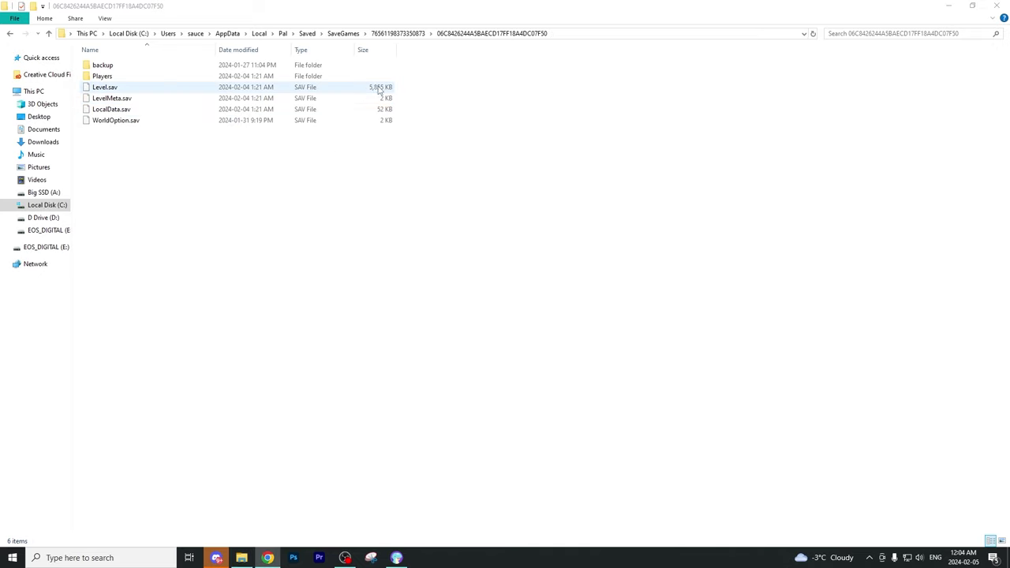
- Open the world folder inside the backup folder to reach the dated world backups
{"action": "double_click", "coordinate": [135, 72]}
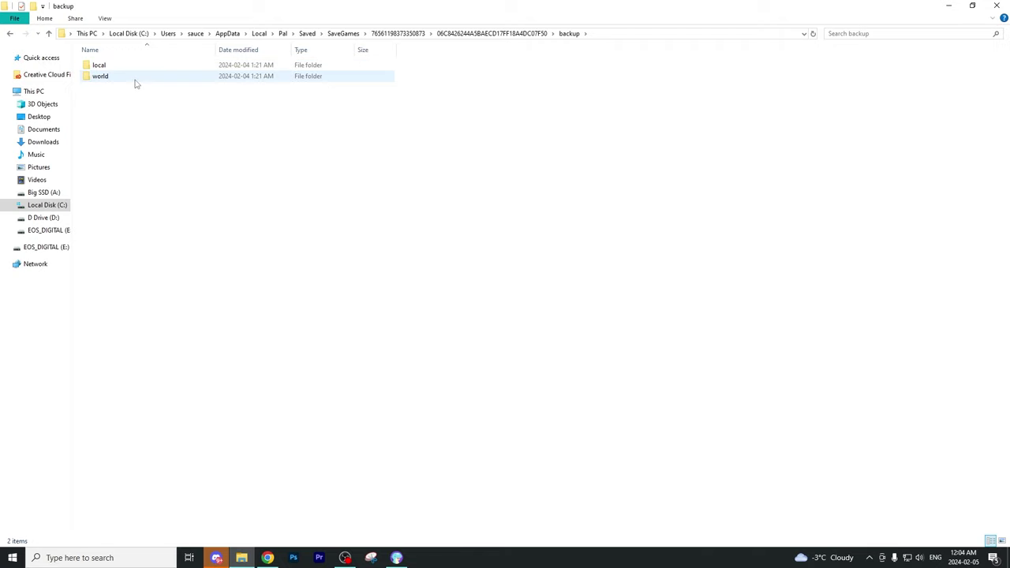
{"action": "double_click", "coordinate": [135, 79]}
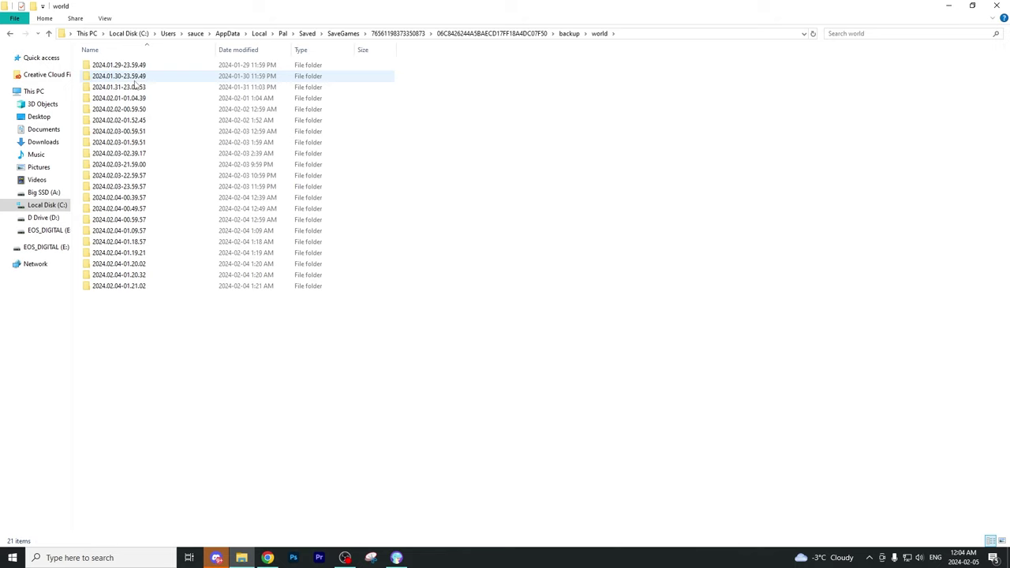
{"action": "mouse_move", "coordinate": [136, 76]}
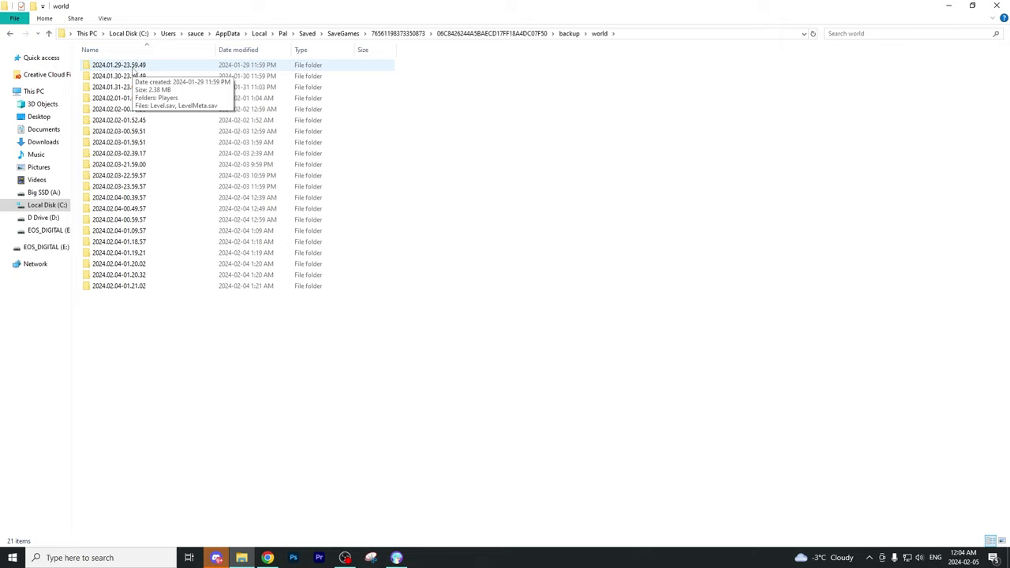
- Copy the Players folder, Level.sav and LevelMeta.sav from the 2024.01.29-23.59.49 backup, and bring up the paste option in the world's main save folder
{"action": "double_click", "coordinate": [134, 69]}
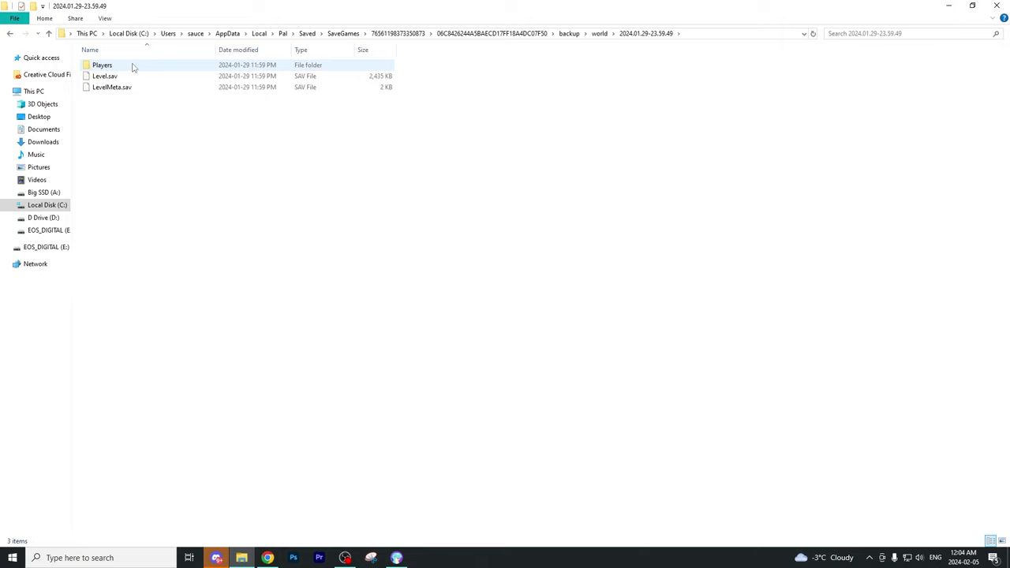
{"action": "left_click_drag", "start_coordinate": [146, 109], "coordinate": [118, 91]}
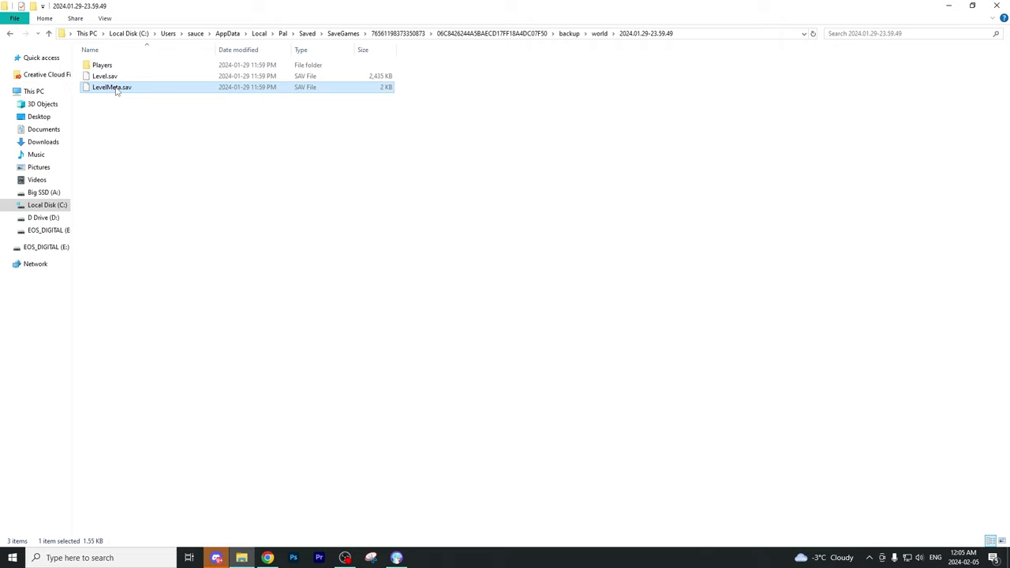
{"action": "left_click_drag", "start_coordinate": [119, 126], "coordinate": [98, 58]}
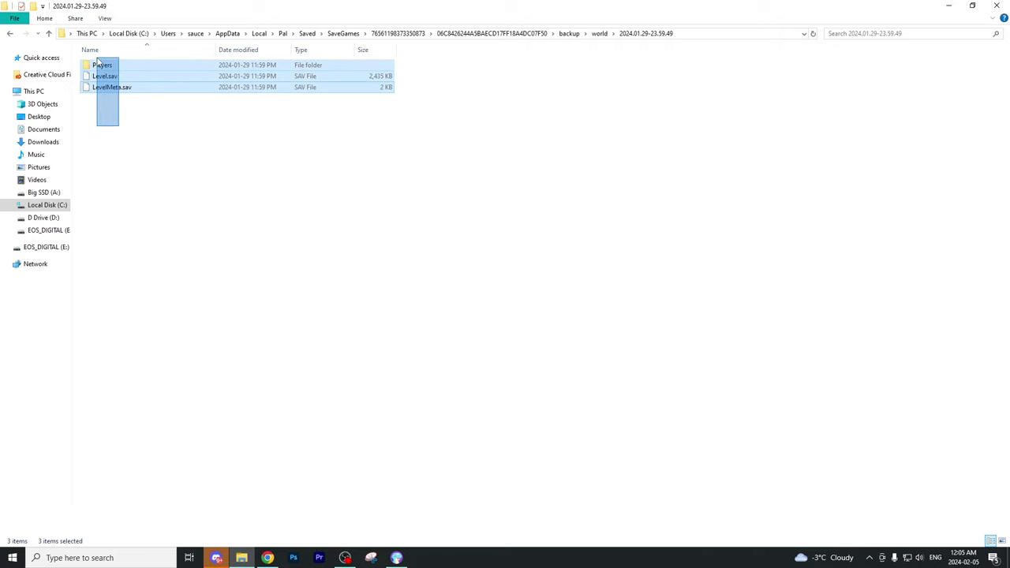
{"action": "right_click", "coordinate": [147, 70]}
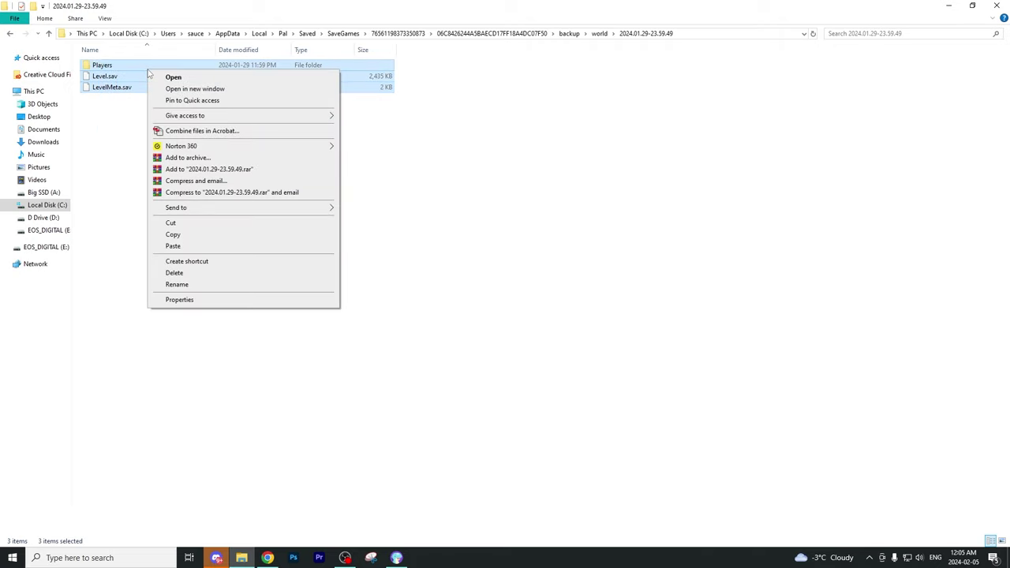
{"action": "left_click", "coordinate": [185, 235]}
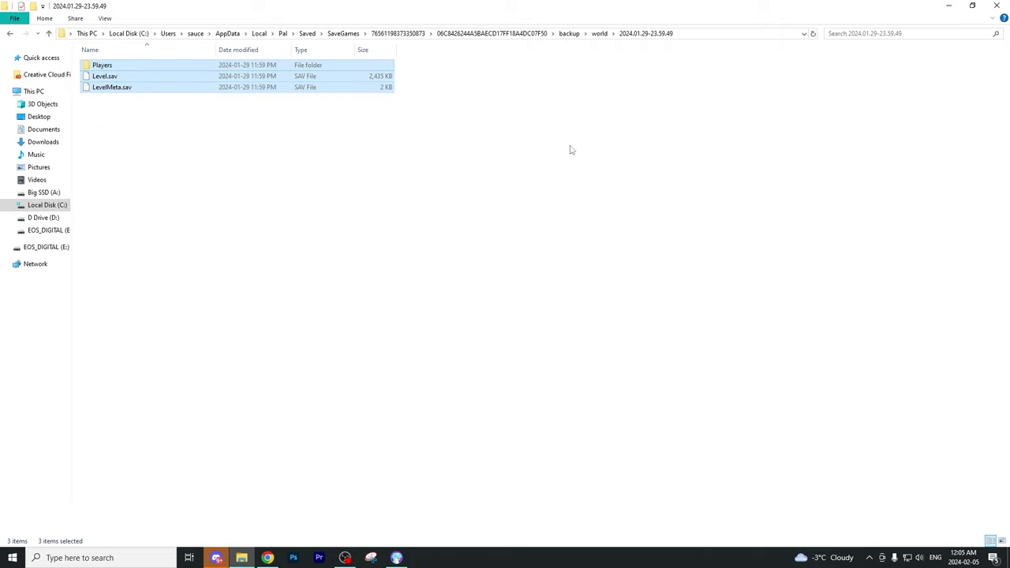
{"action": "left_click", "coordinate": [495, 33]}
{"action": "right_click", "coordinate": [177, 169]}
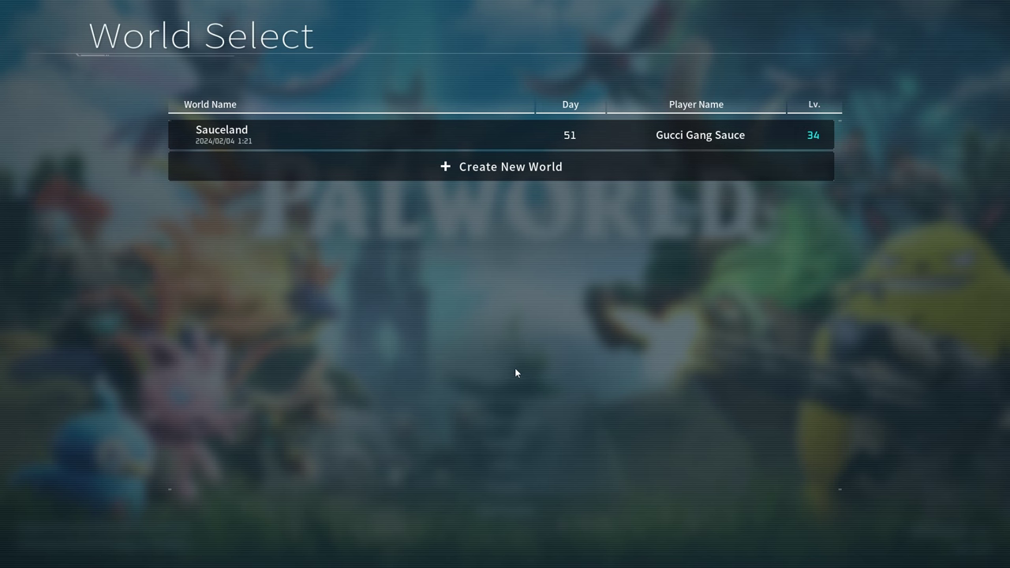
- Switch to Palworld, leave the world selection for the title screen, and start the game again
{"action": "key", "text": "Escape"}
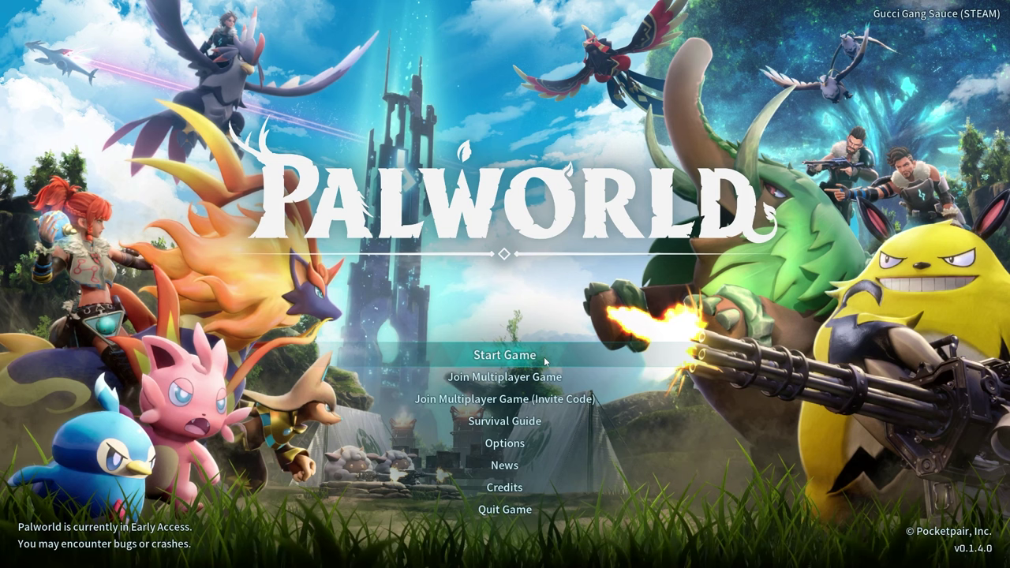
{"action": "left_click", "coordinate": [527, 360]}
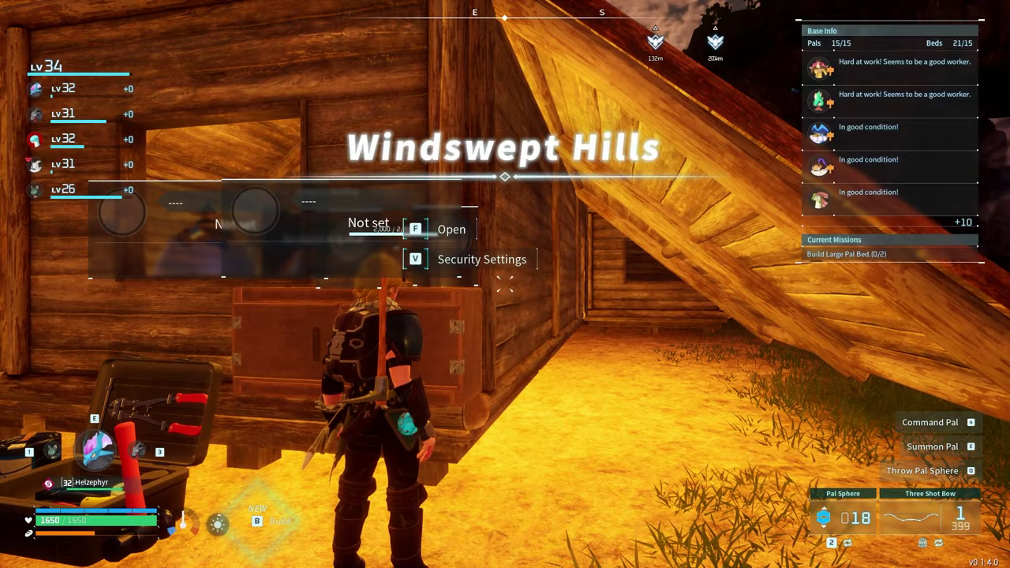
- Walk the character around the base to inspect the loaded world's buildings and Pals
{"action": "key", "text": "w"}
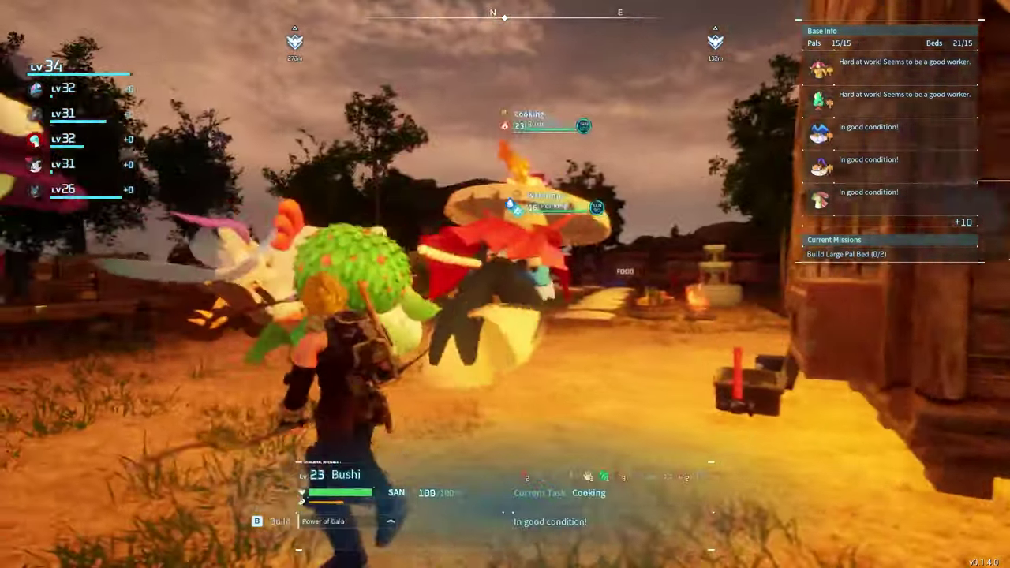
{"action": "key", "text": "w"}
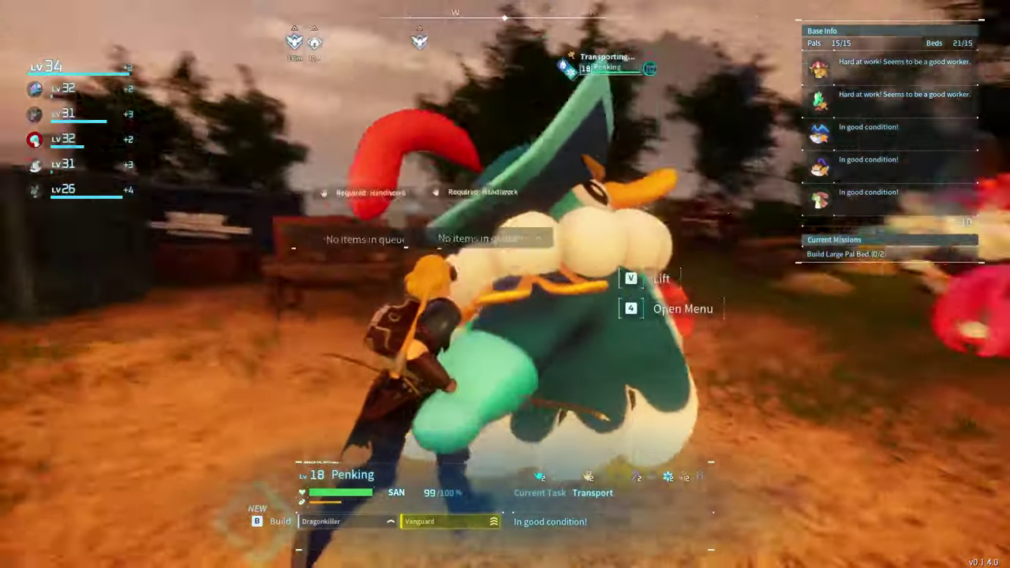
{"action": "key", "text": "w"}
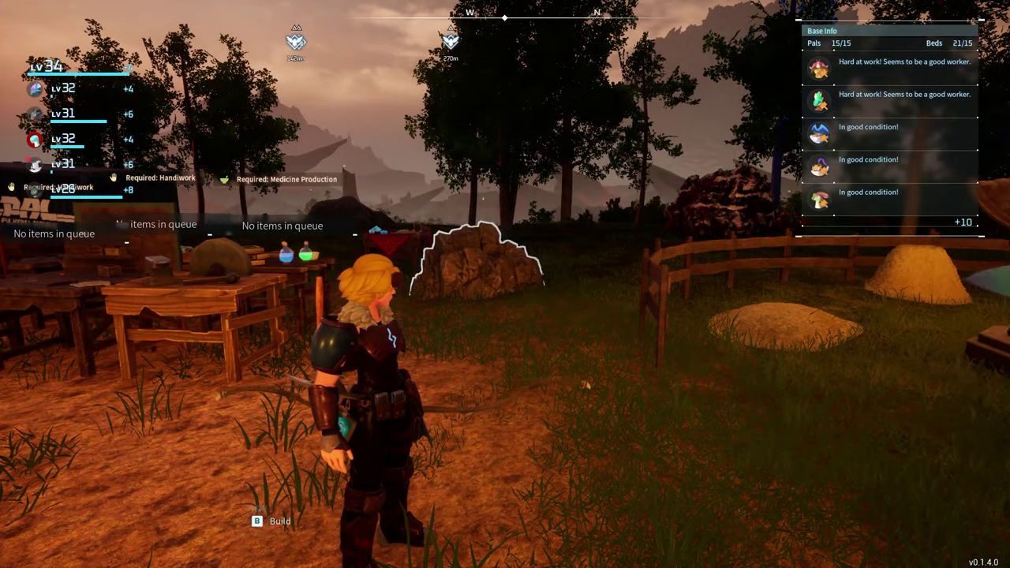
{"action": "key", "text": "w"}
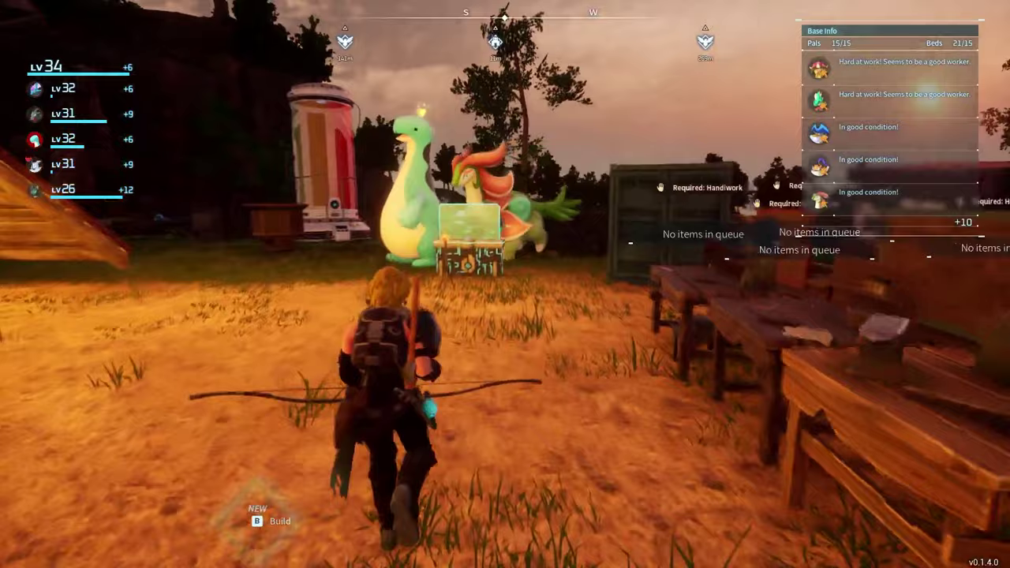
{"action": "key", "text": "w"}
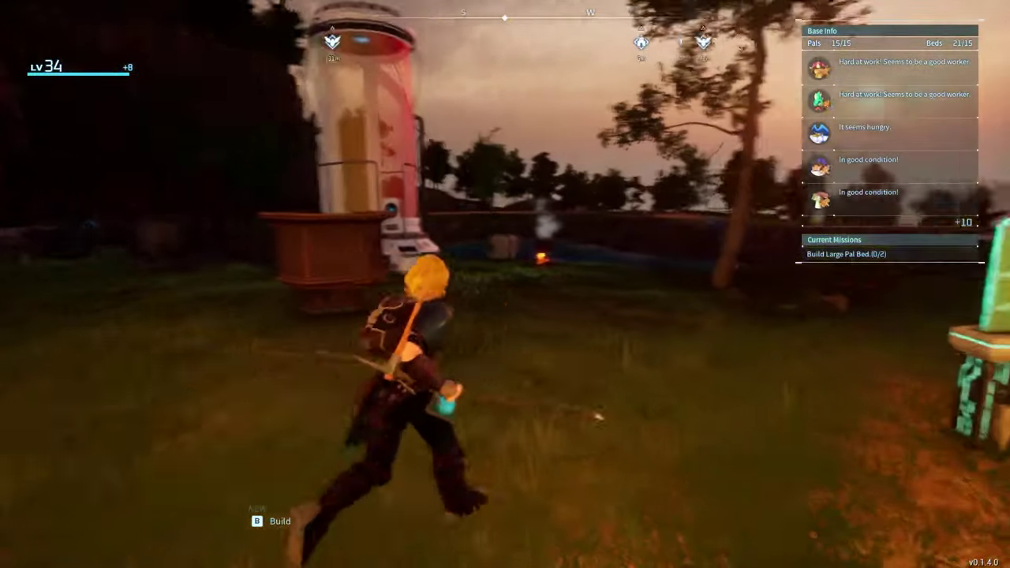